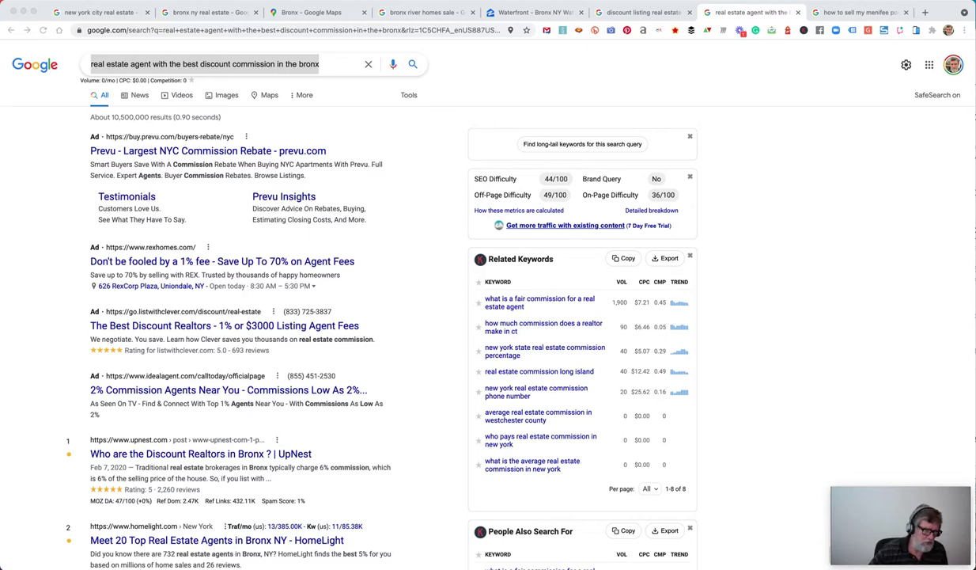
pyautogui.scroll(-1, 475, 316)
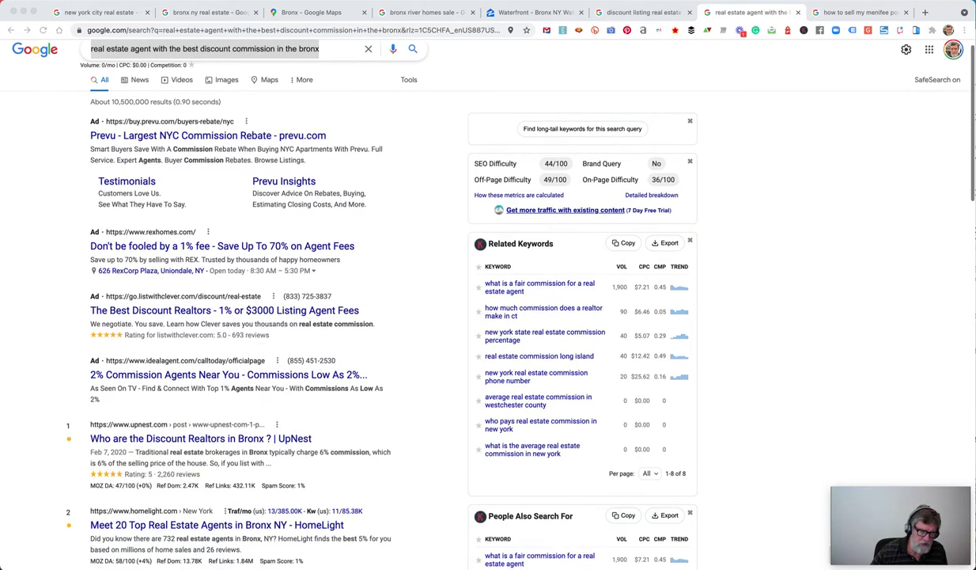
pyautogui.scroll(-3, 474, 316)
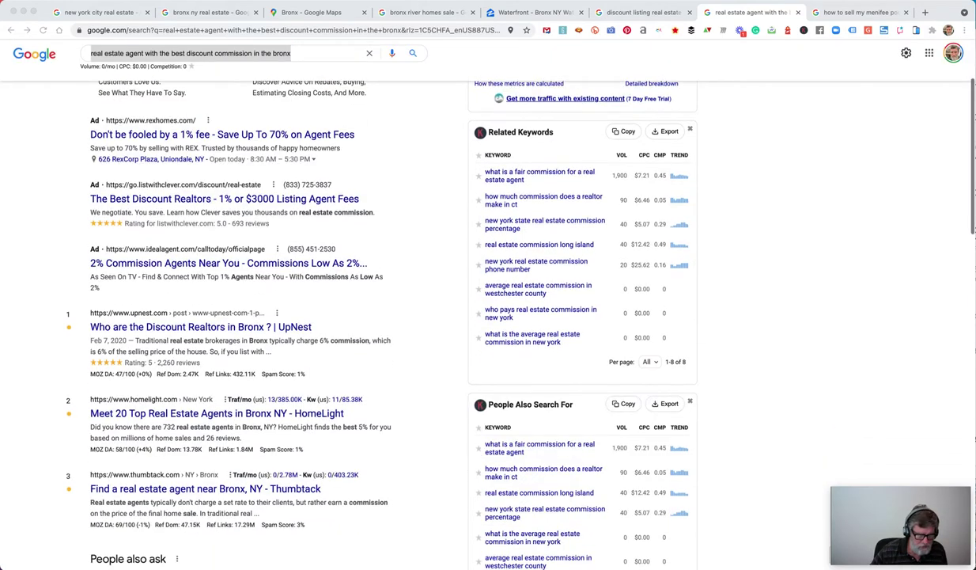
pyautogui.scroll(-1, 475, 317)
pyautogui.scroll(-1, 475, 317)
pyautogui.scroll(-3, 474, 317)
pyautogui.scroll(-2, 475, 316)
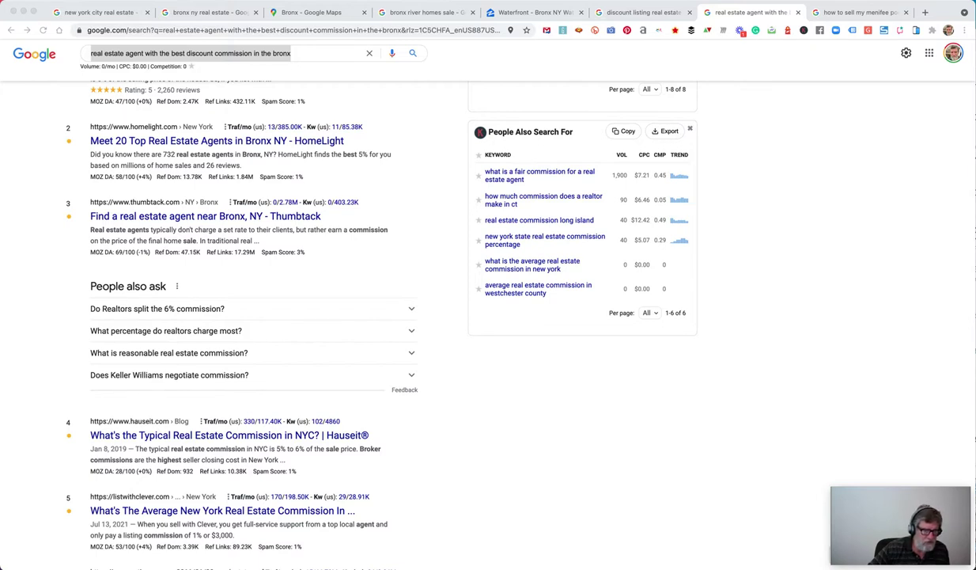
pyautogui.scroll(-1, 488, 316)
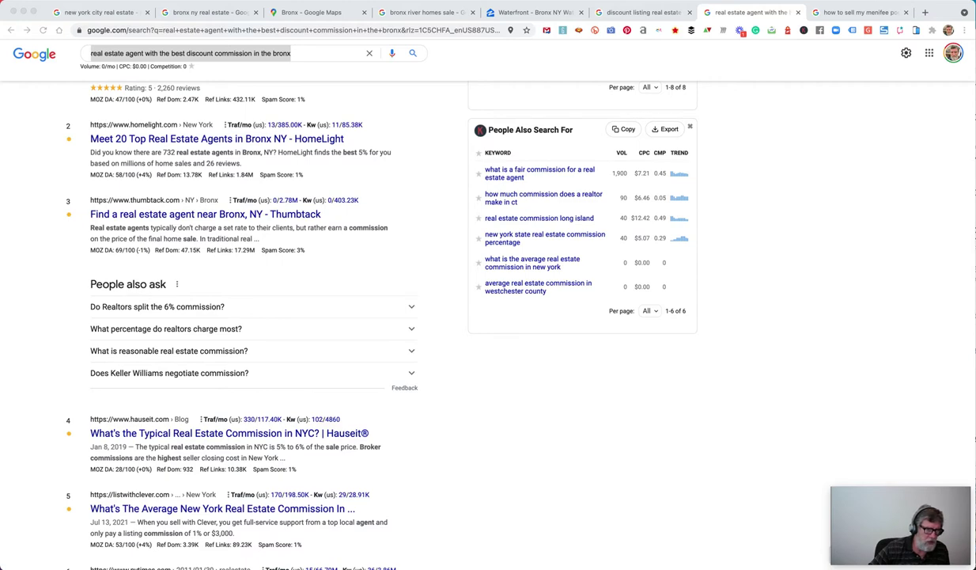
pyautogui.scroll(1, 488, 317)
pyautogui.scroll(3, 488, 316)
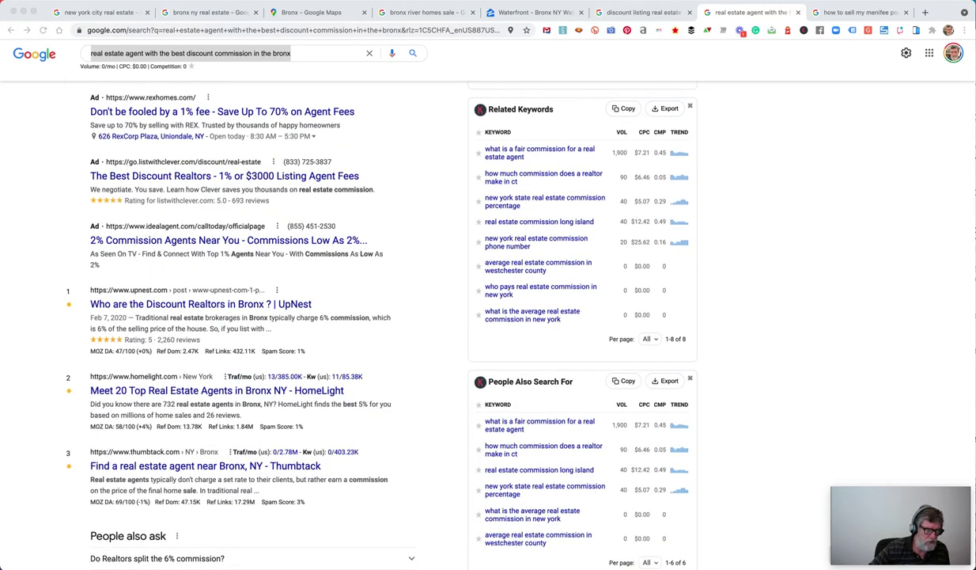
pyautogui.scroll(-3, 488, 317)
pyautogui.scroll(-1, 488, 316)
pyautogui.scroll(-3, 488, 317)
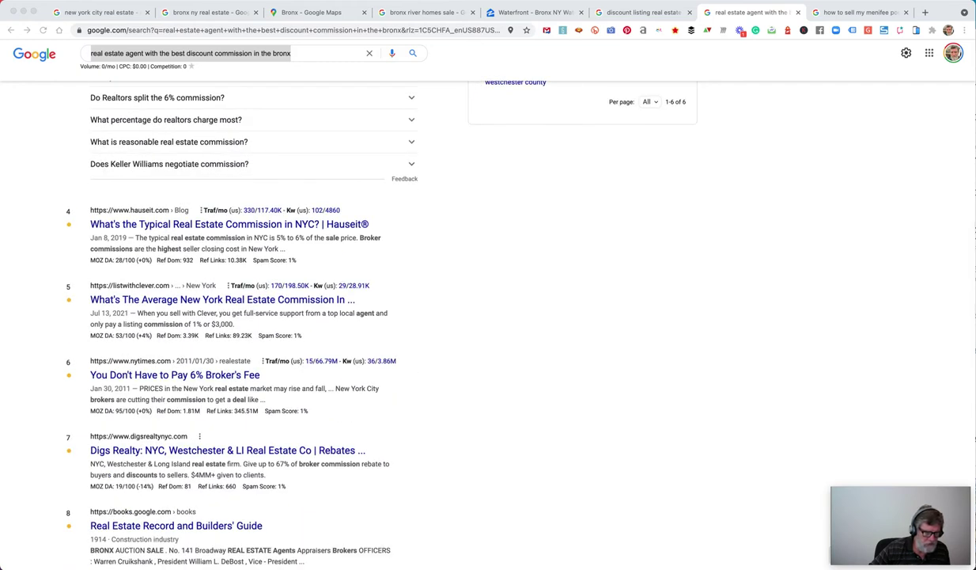
pyautogui.scroll(-2, 488, 316)
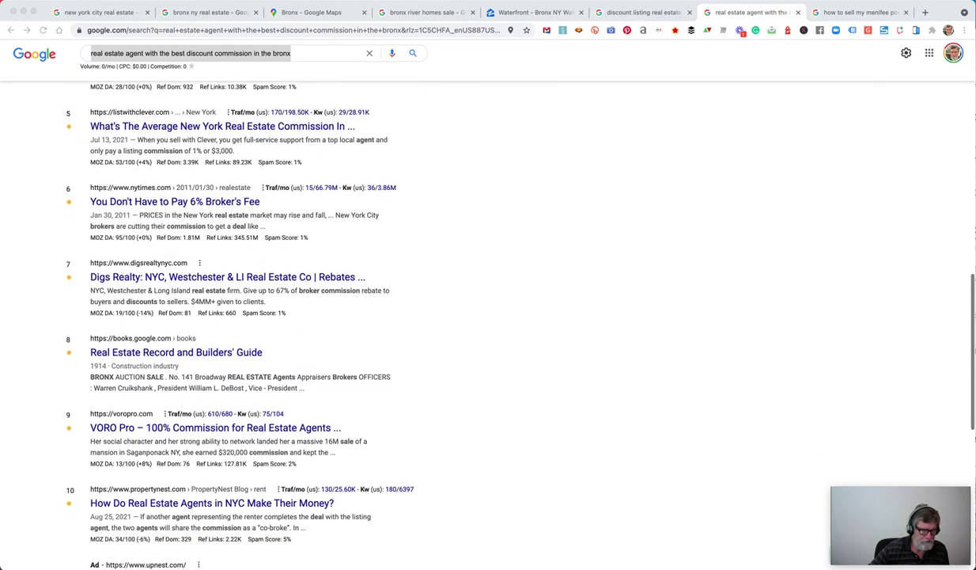